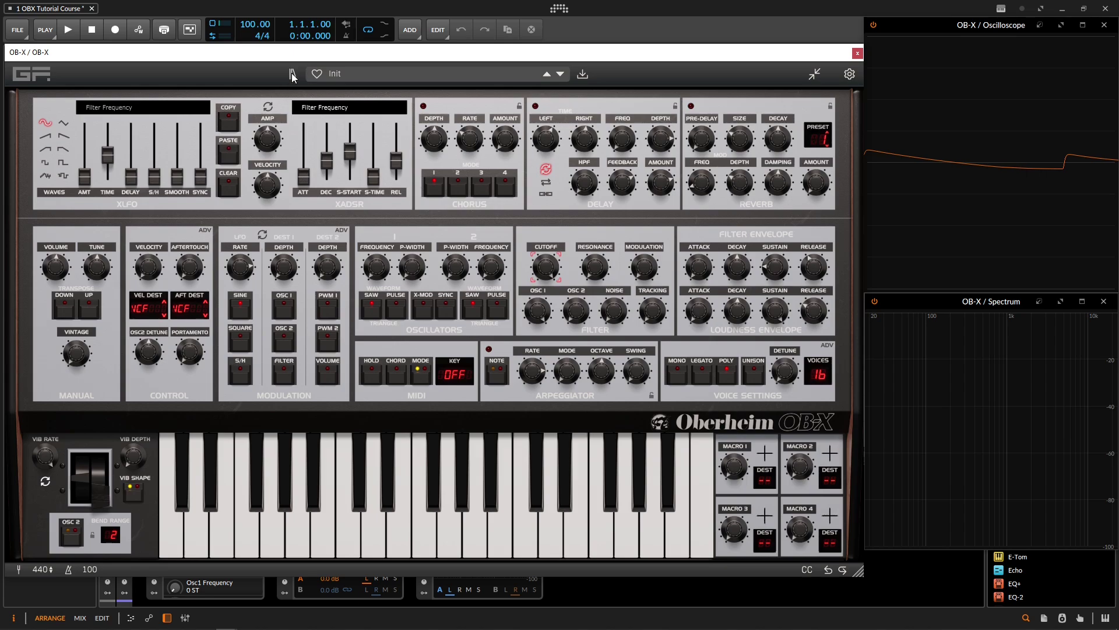
Open the patch browser with all collection, category, type and timbre filters at ALL
click(292, 74)
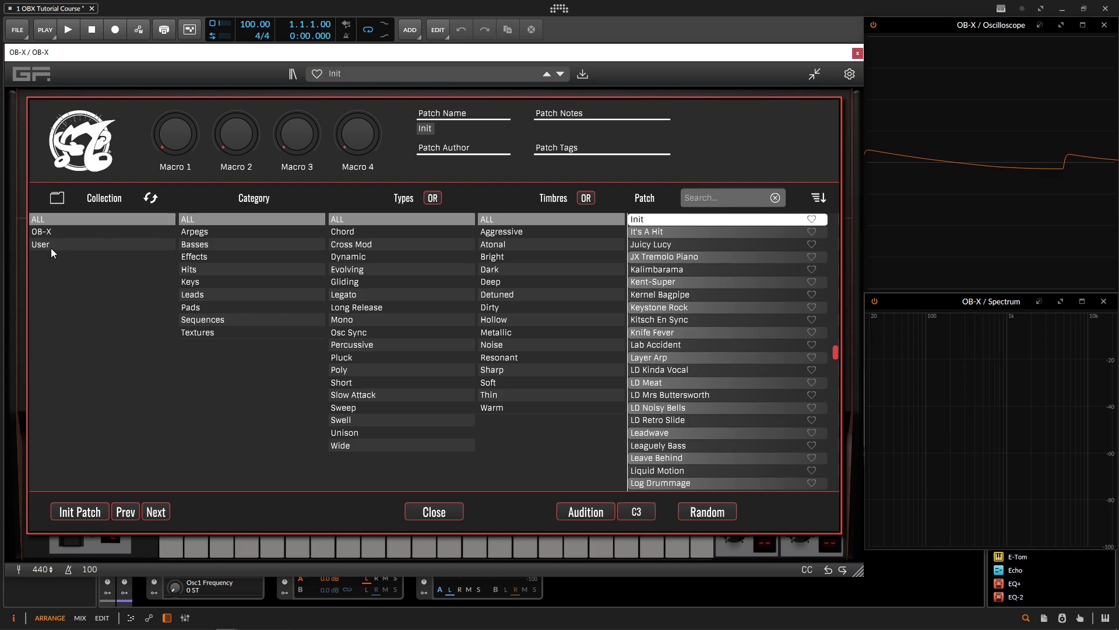
click(61, 199)
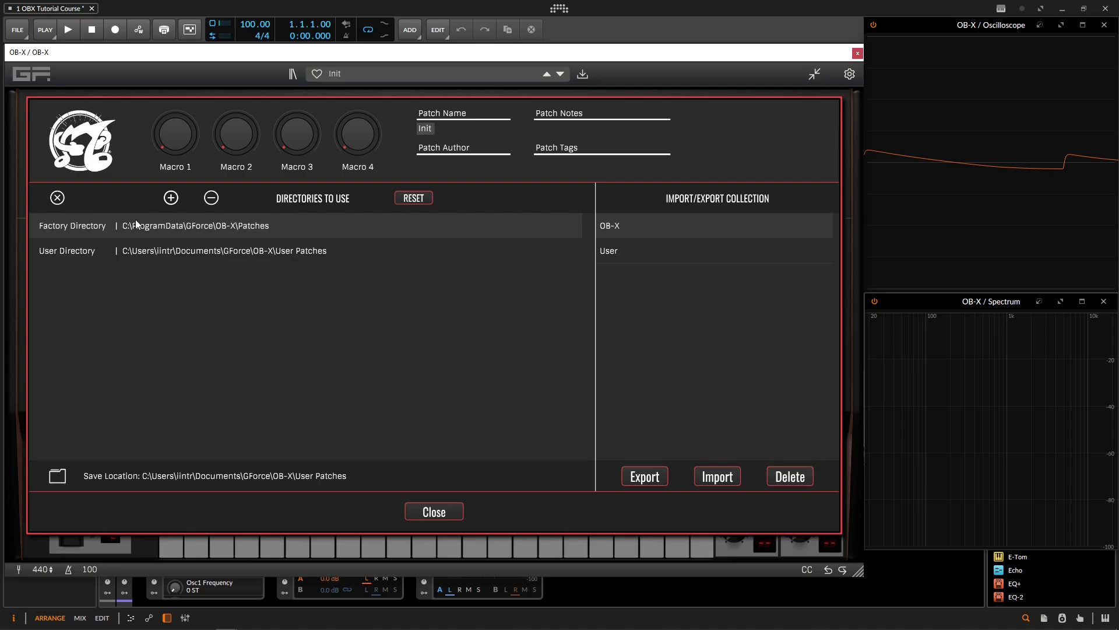
click(58, 198)
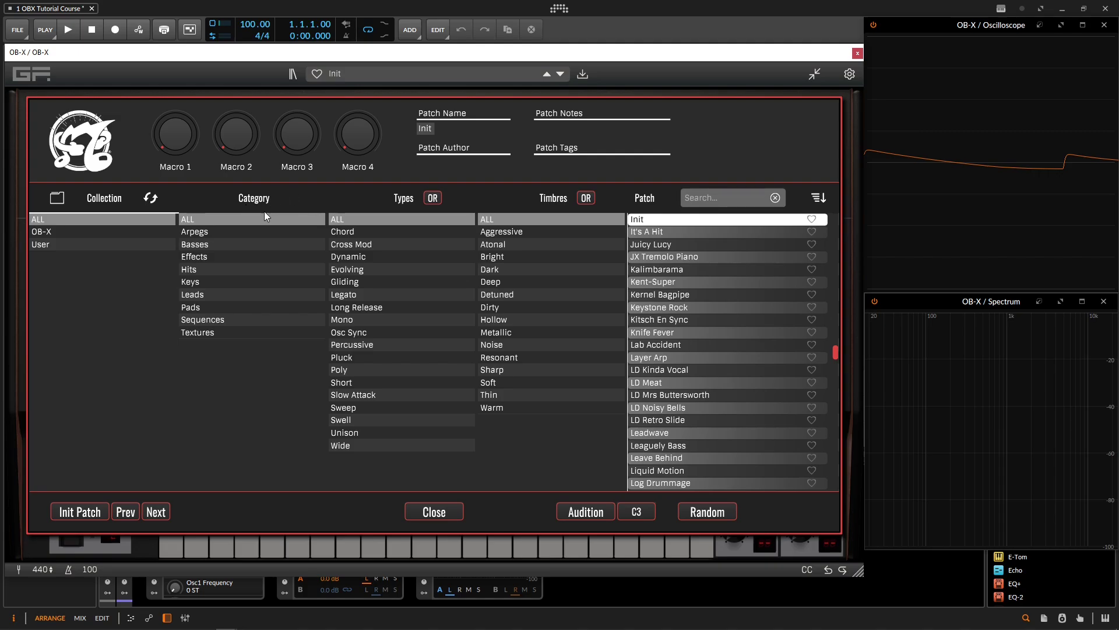
Step through the Arpegs, Basses, Effects, Hits and Keys categories, ending on Leads
click(215, 233)
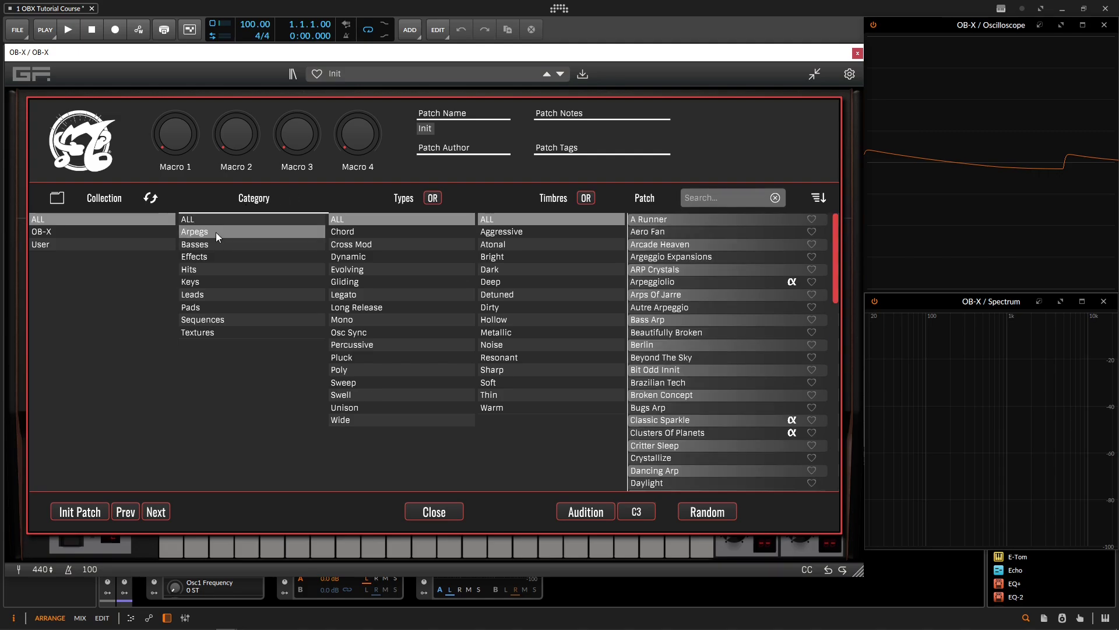
click(212, 244)
click(212, 256)
click(206, 270)
click(208, 282)
click(205, 294)
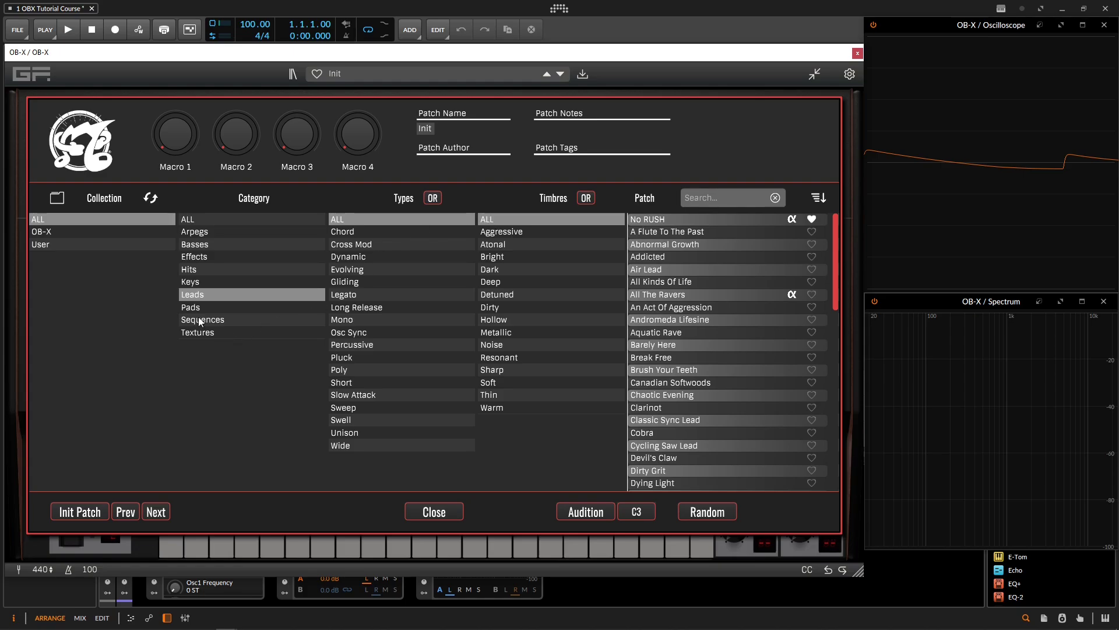
Filter Leads to the Legato type, try the Bright timbre, then clear it back to ALL
click(356, 296)
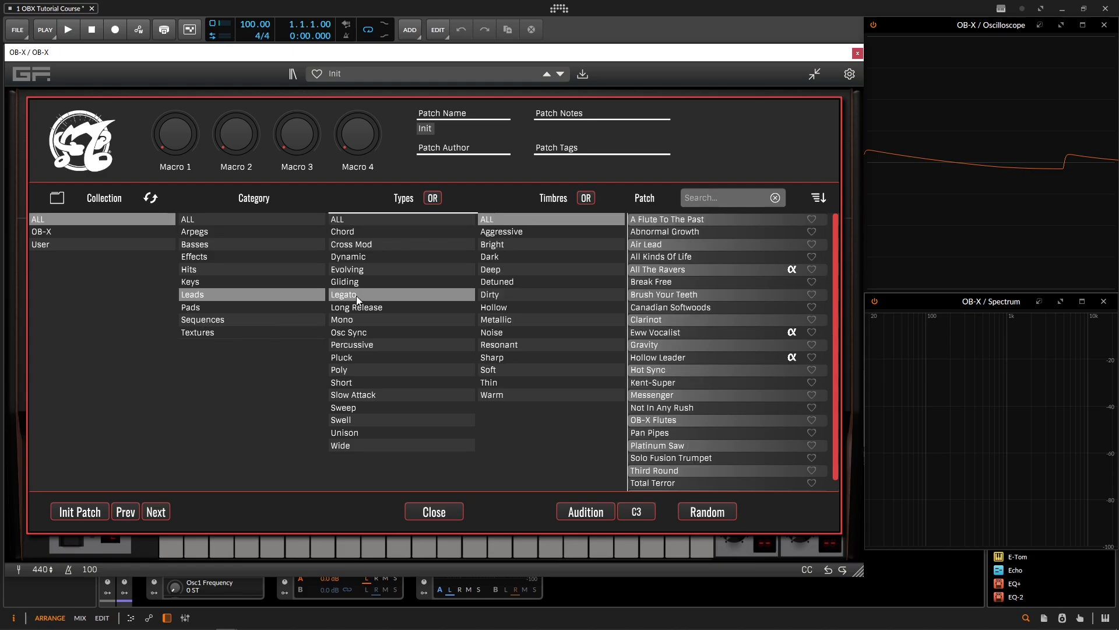
click(502, 245)
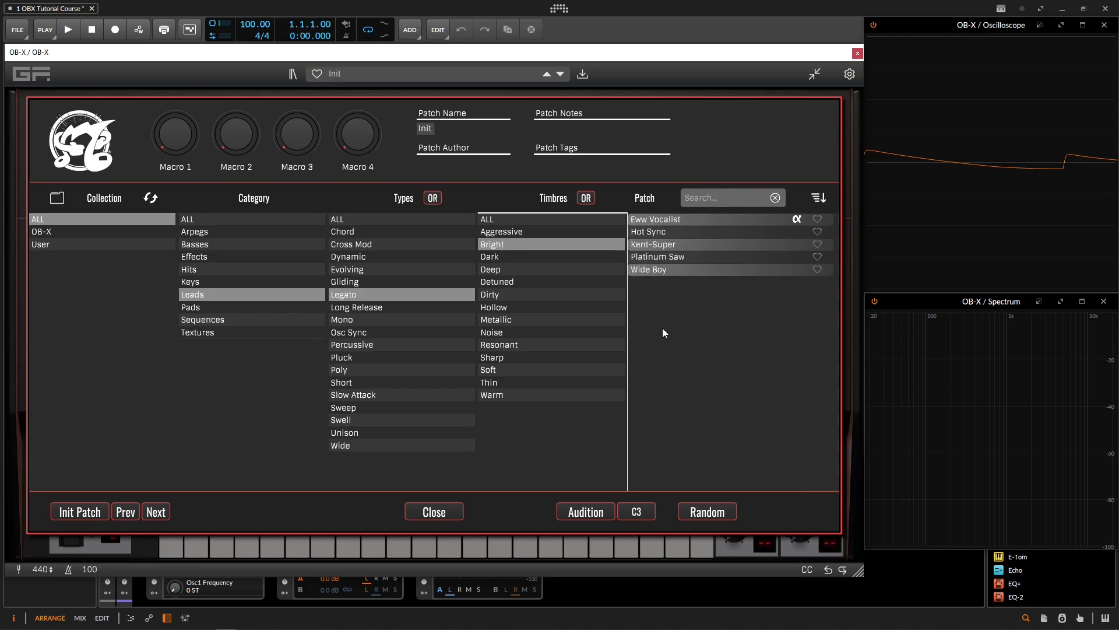
click(431, 200)
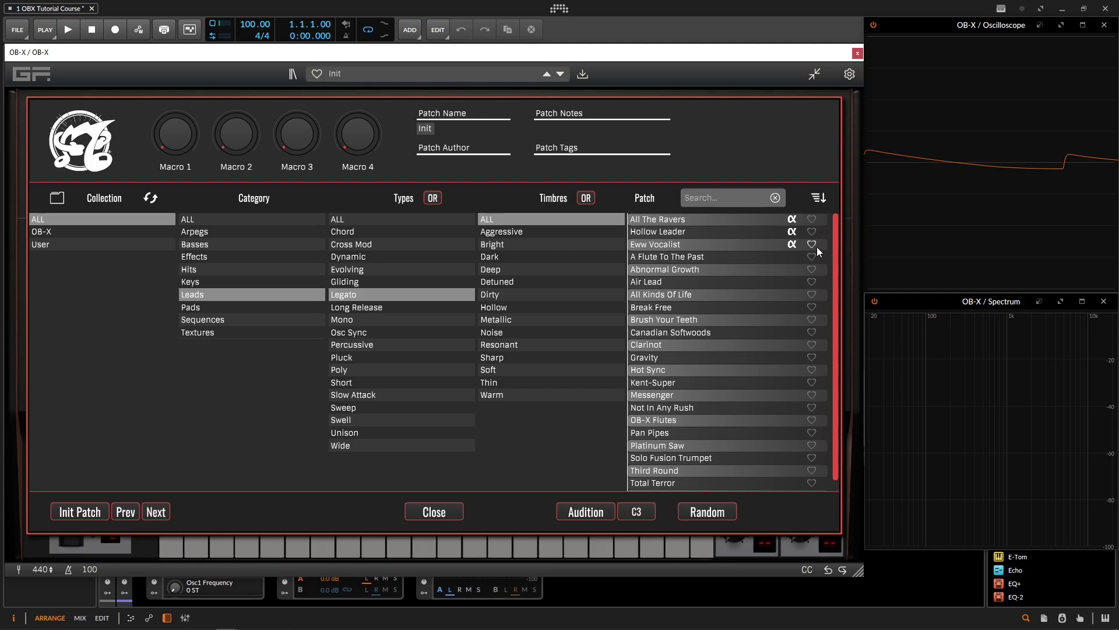
click(818, 199)
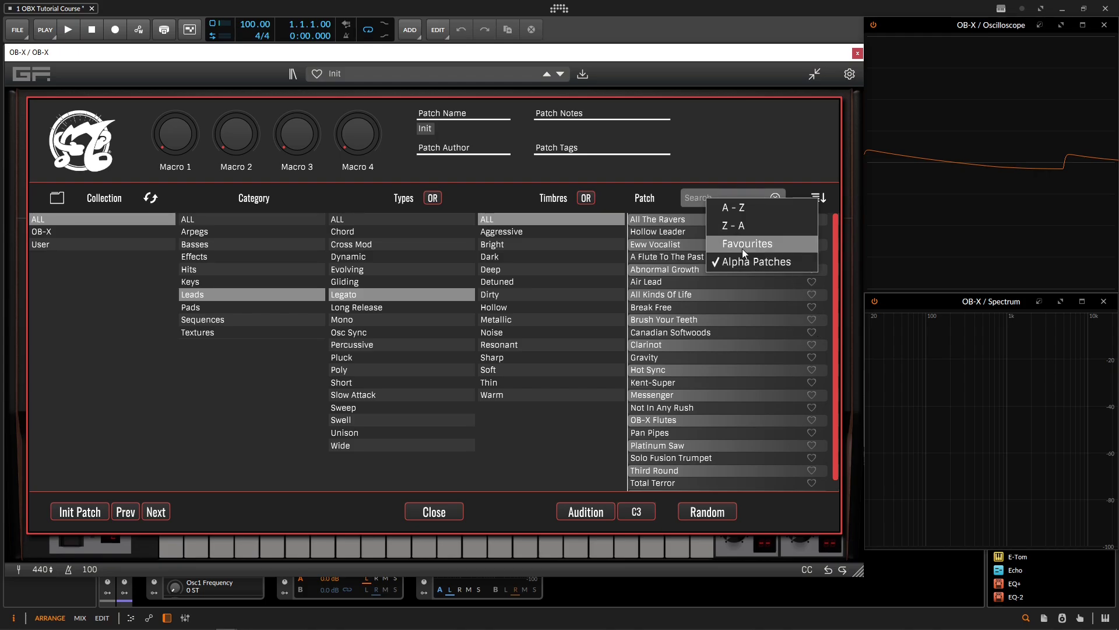
click(761, 114)
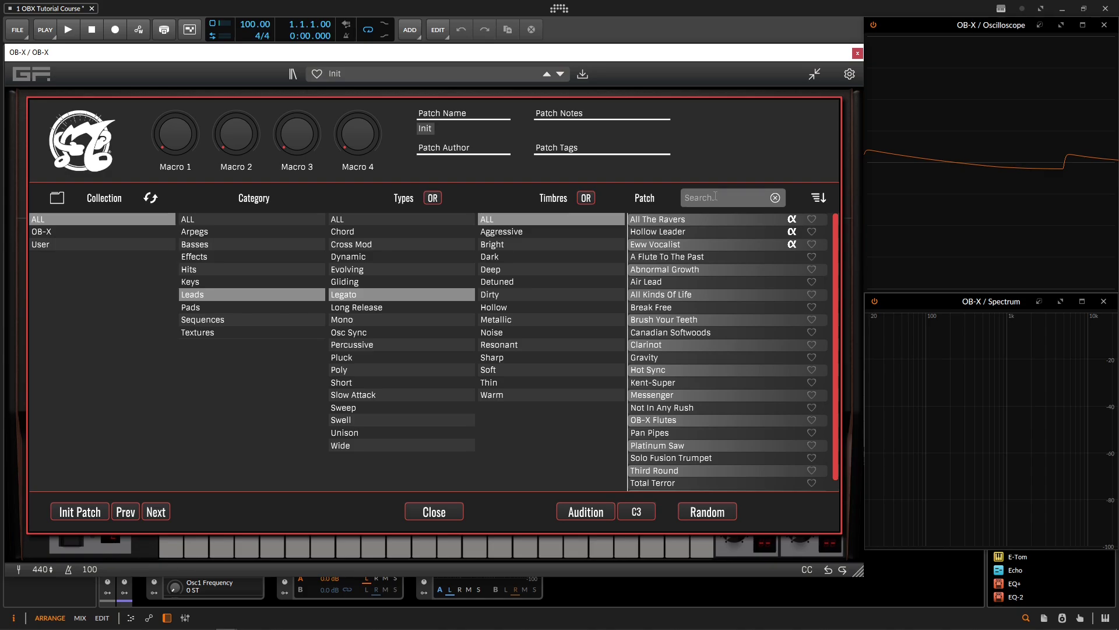
Load All Kinds Of Life, view its Delete/Show Patch File options, then dismiss them
right_click(681, 294)
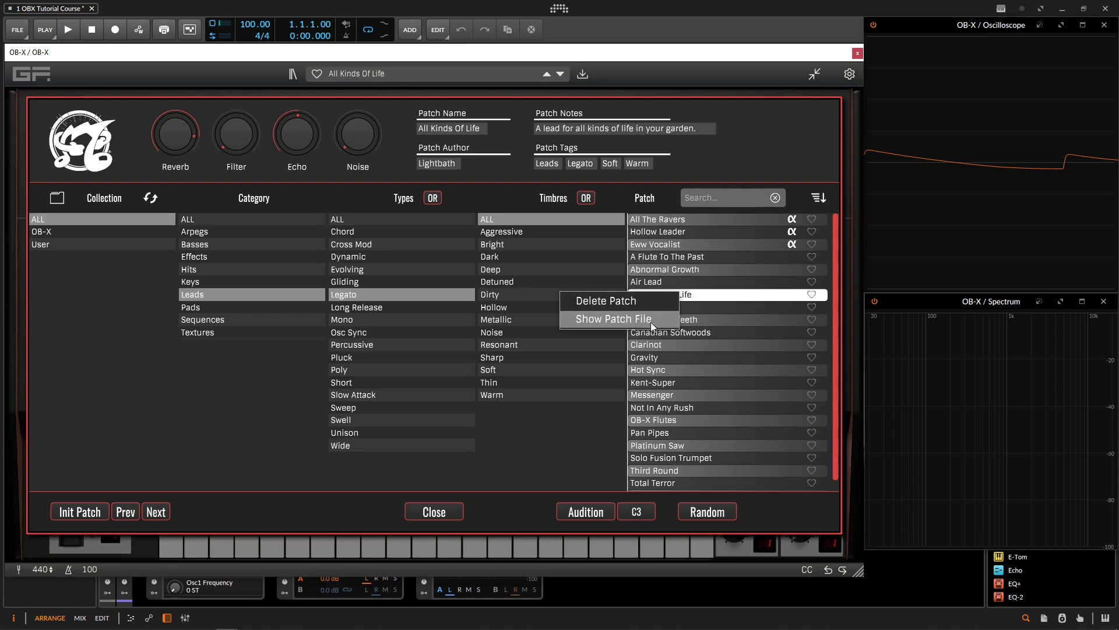
click(580, 441)
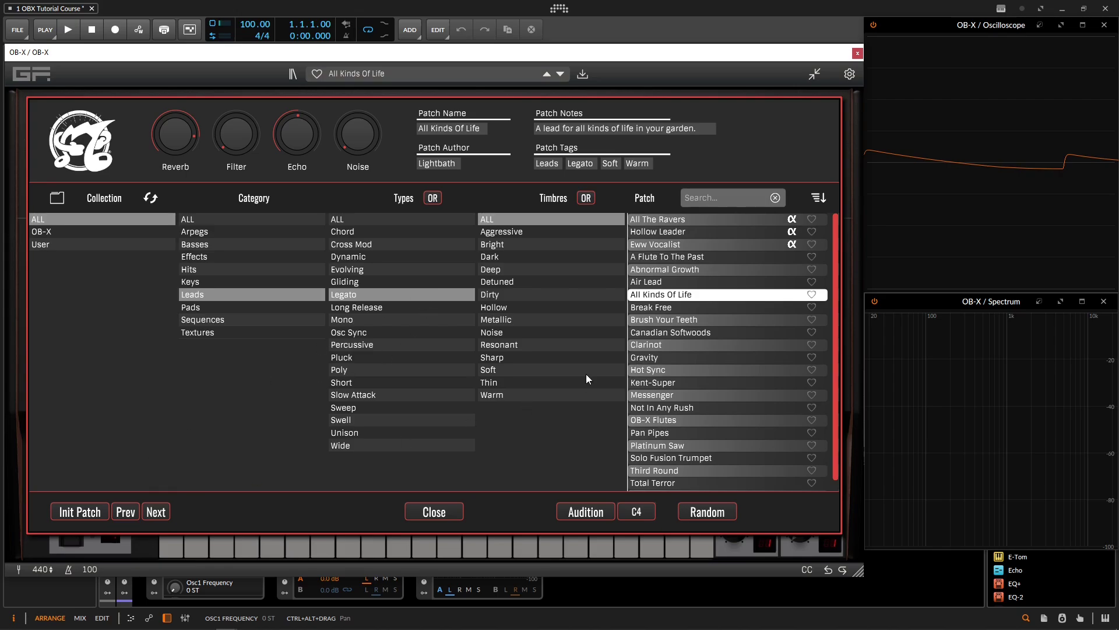
click(80, 511)
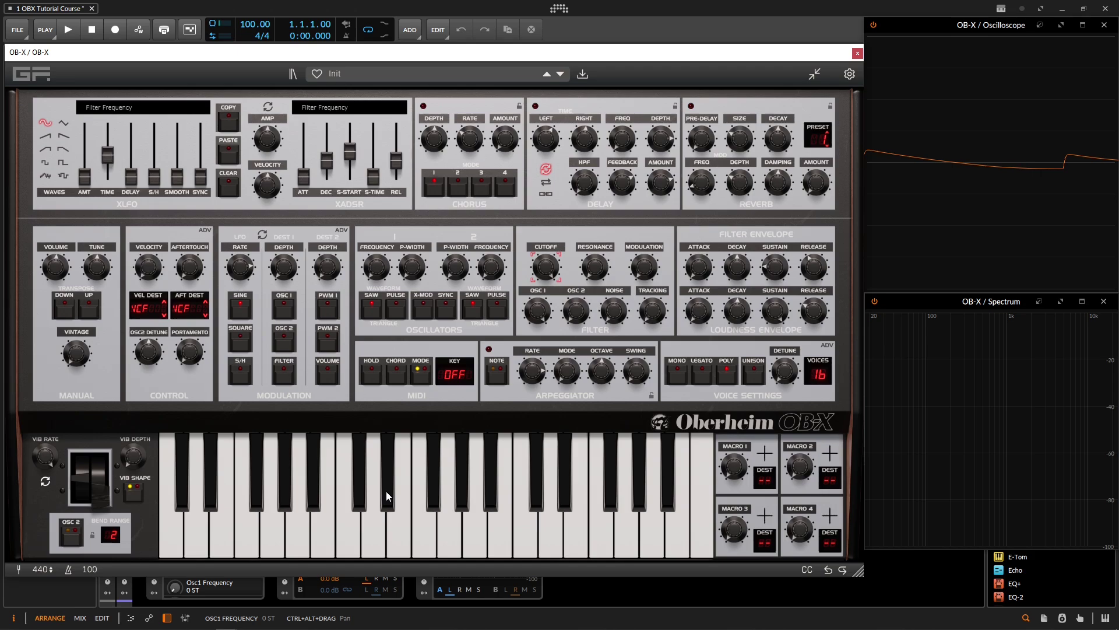
click(386, 491)
click(104, 261)
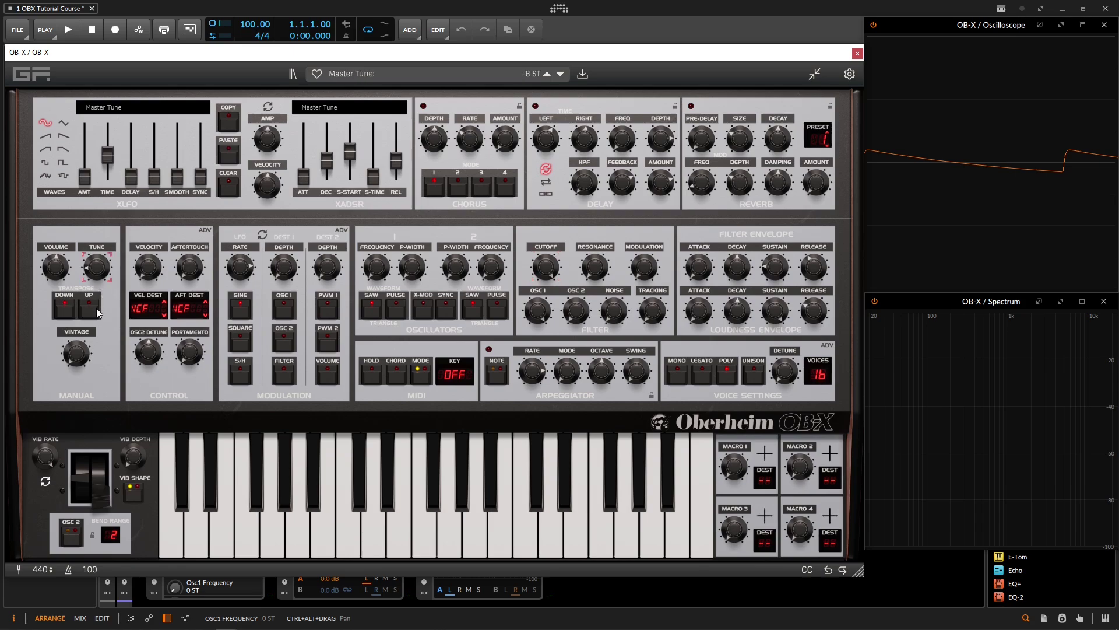
drag(97, 313, 564, 445)
click(644, 268)
drag(642, 226, 642, 211)
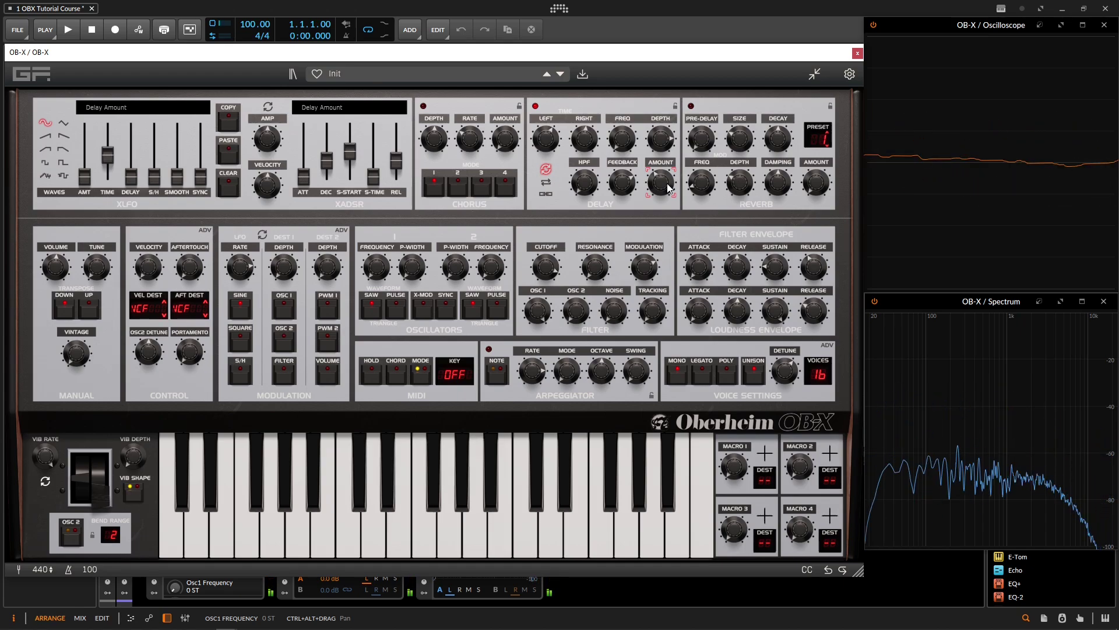
Open the save panel for the Init patch and focus the patch name and notes fields
click(582, 75)
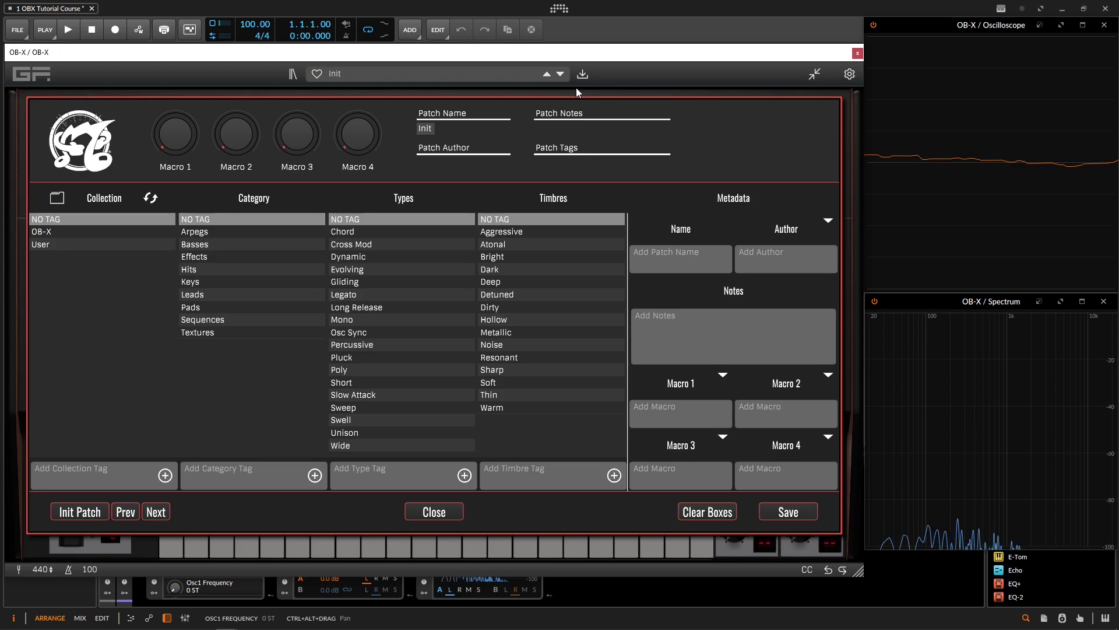
click(673, 263)
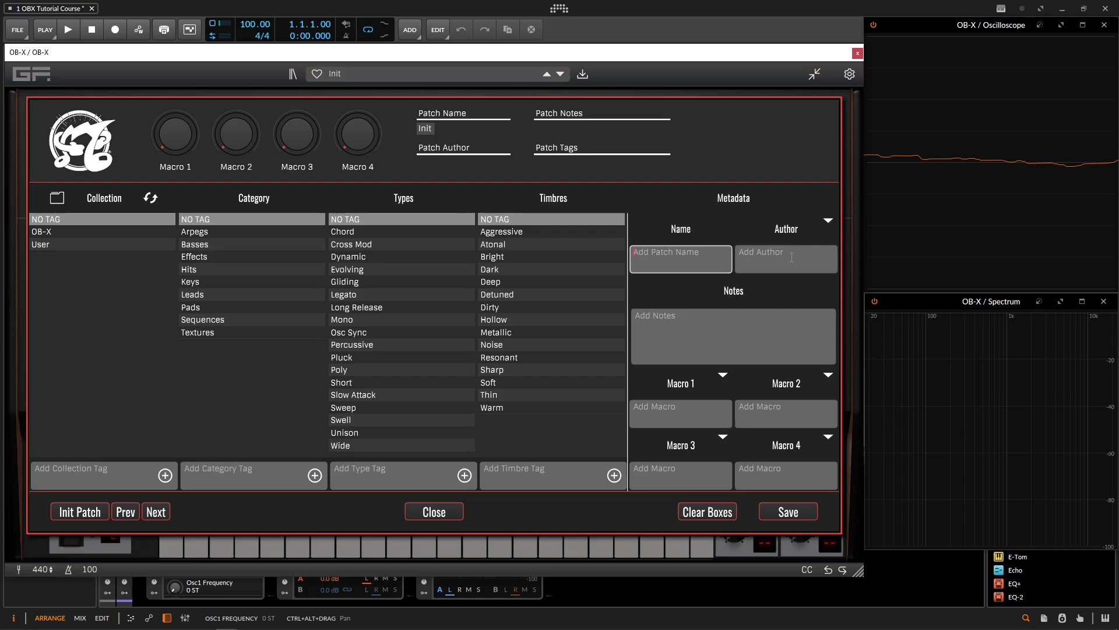
click(697, 339)
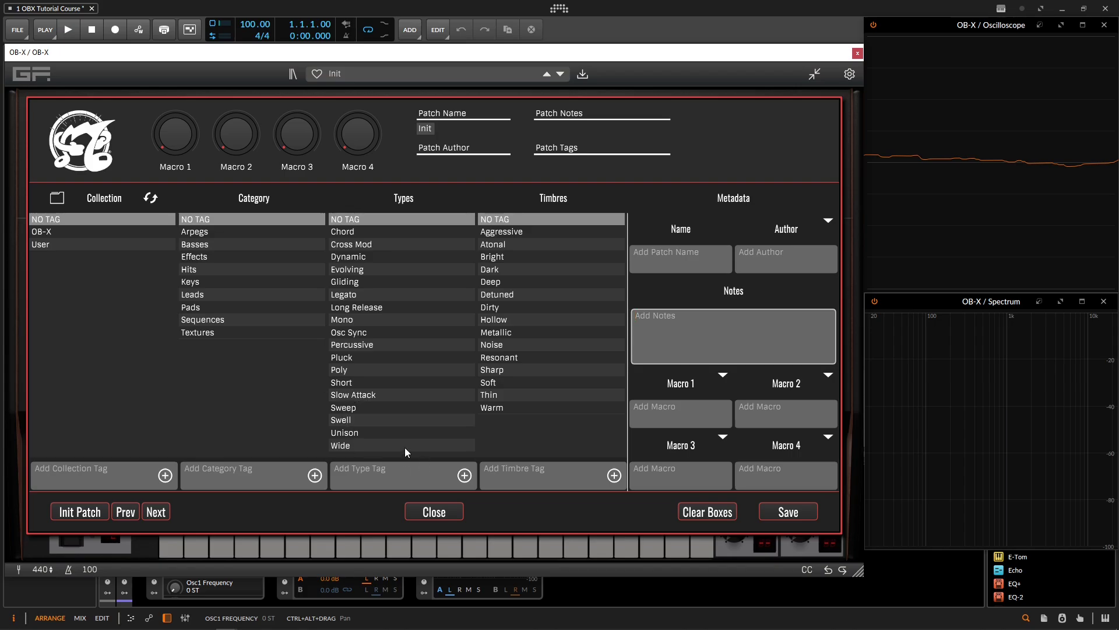
Tag the patch User, Leads, Unison, Aggressive and Dark, then close the browser
click(62, 245)
click(215, 295)
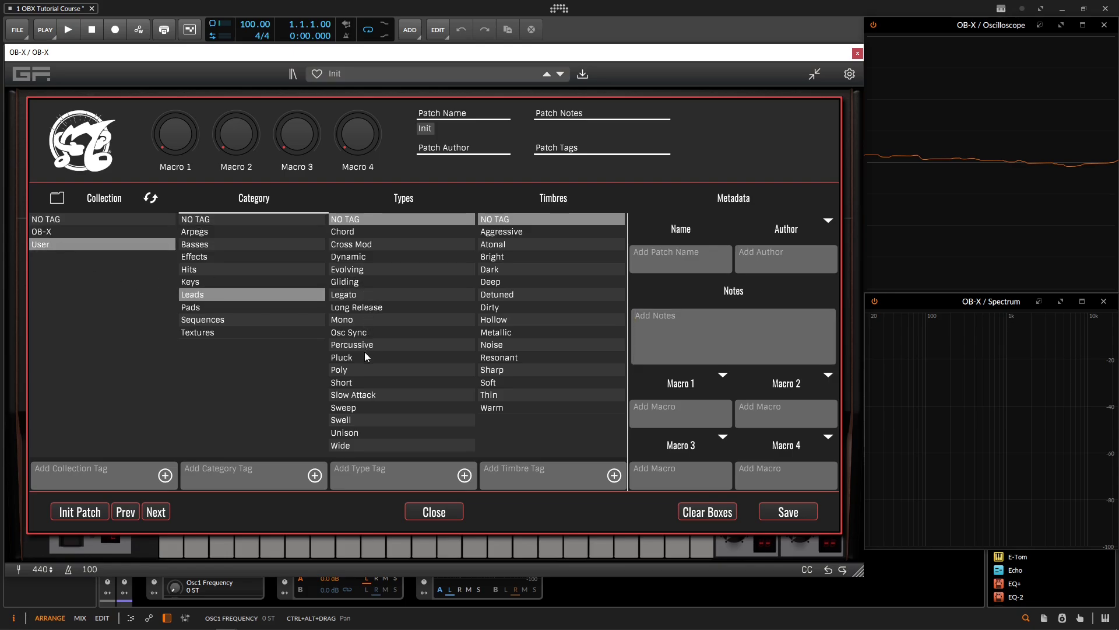
click(368, 433)
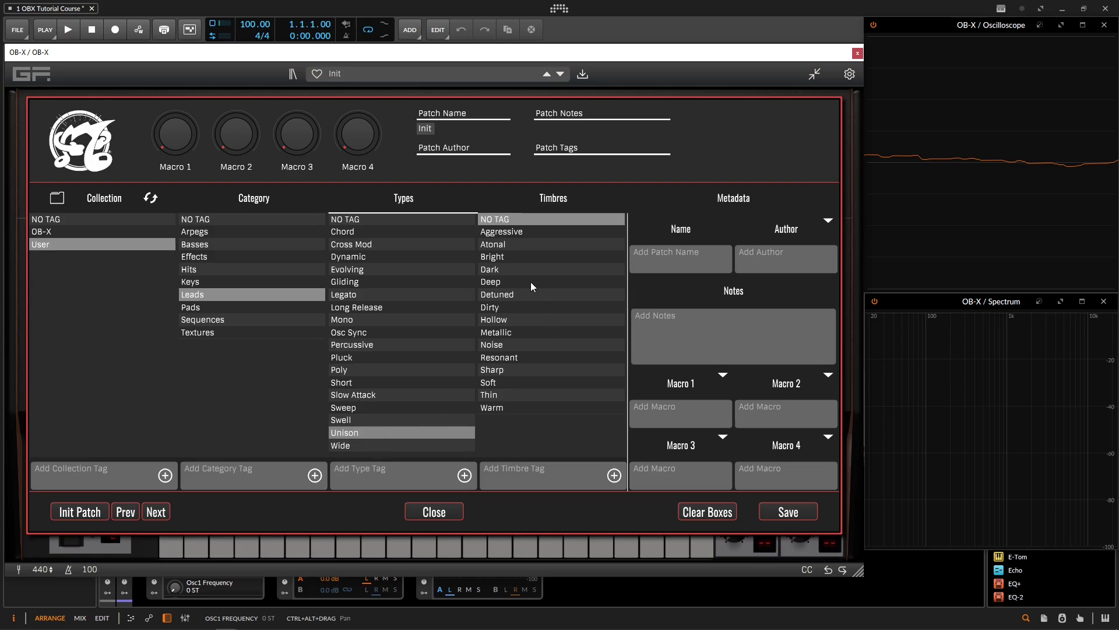
click(502, 232)
click(504, 271)
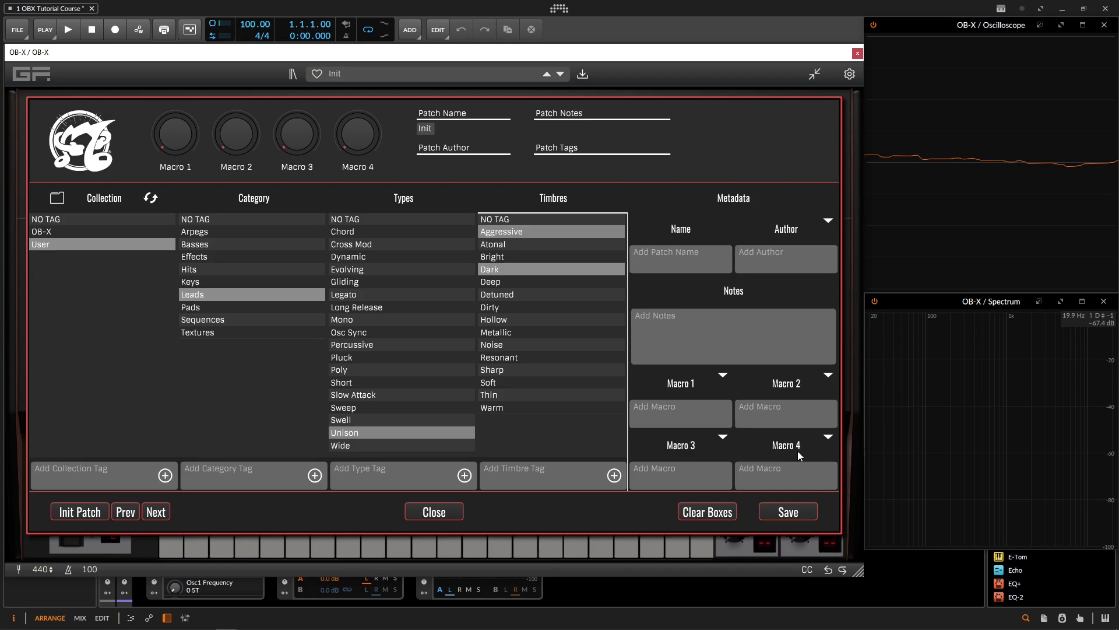
key(Escape)
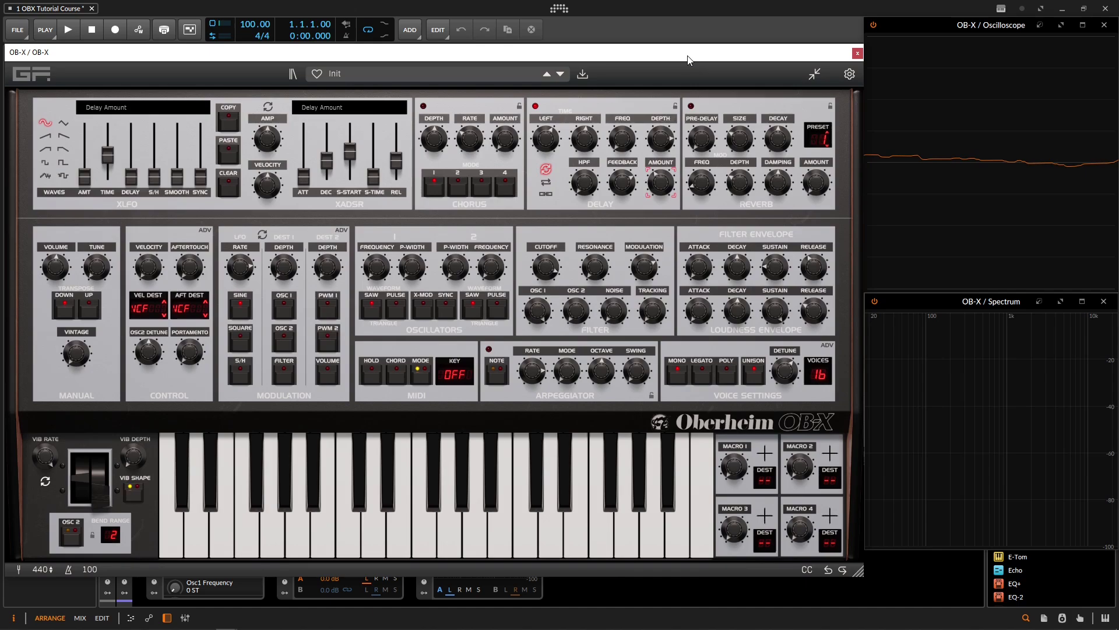
click(816, 74)
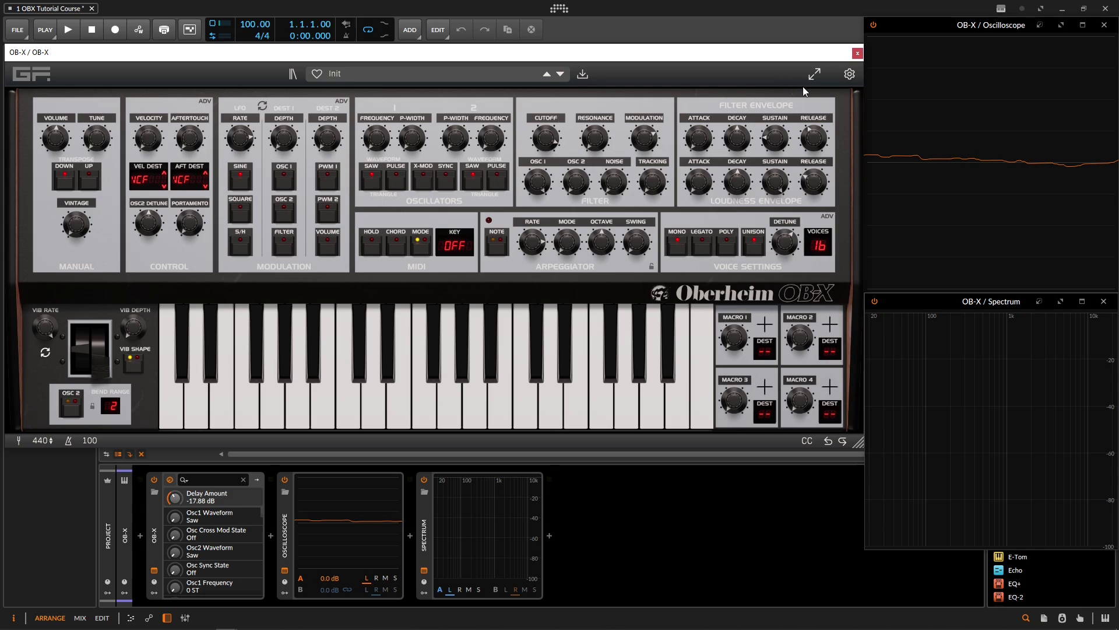
click(813, 76)
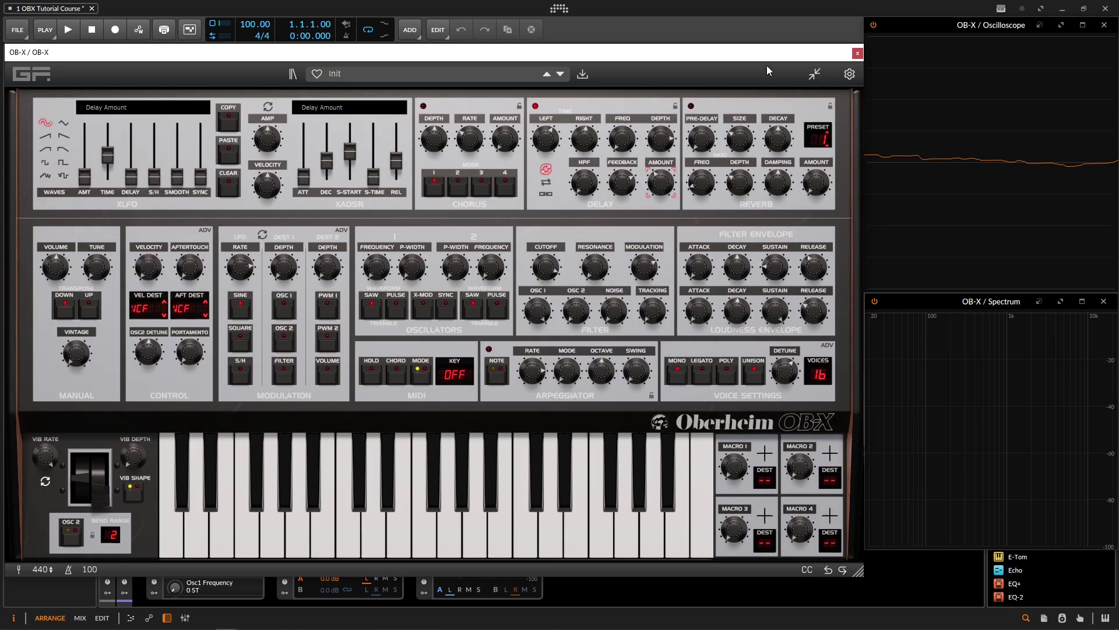
click(848, 75)
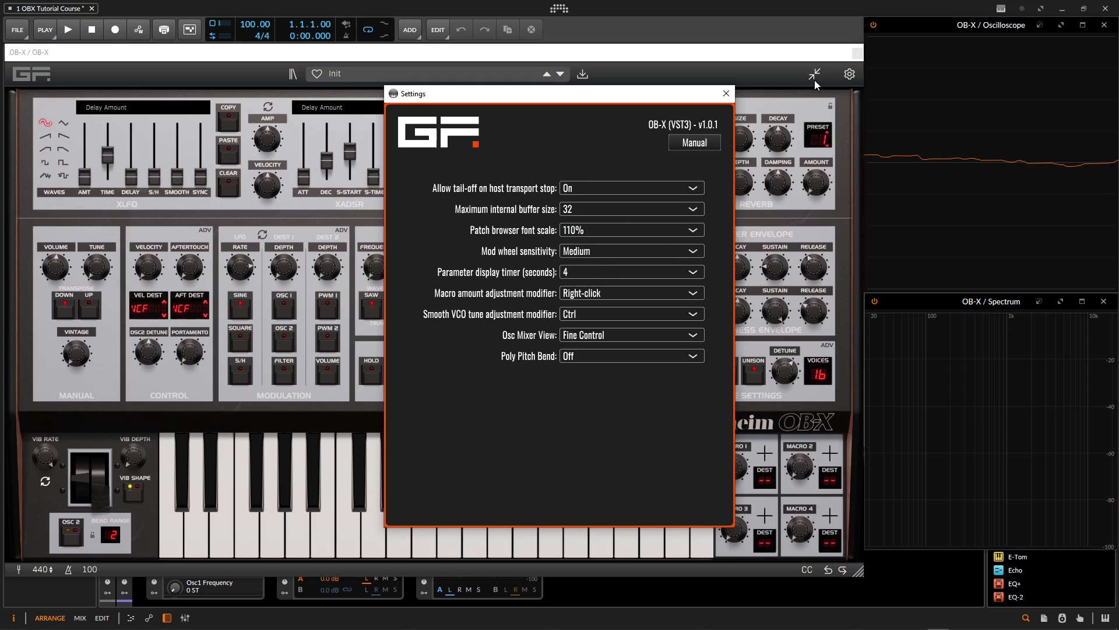
click(726, 94)
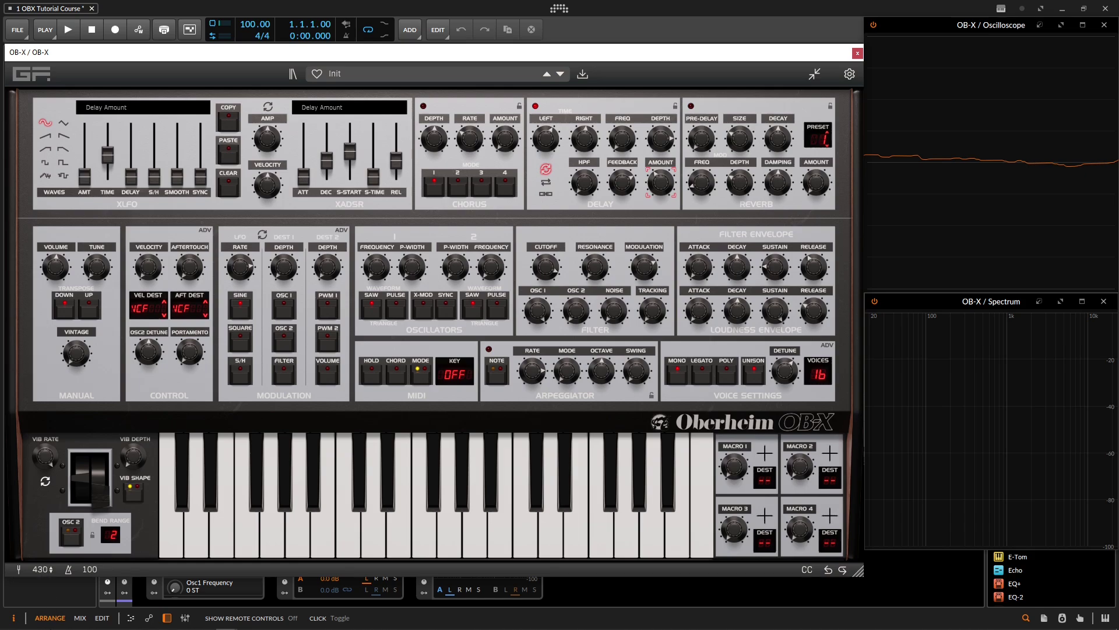
Drag the bottom-bar tuning value up from 440 to 450 Hz
drag(40, 569, 68, 470)
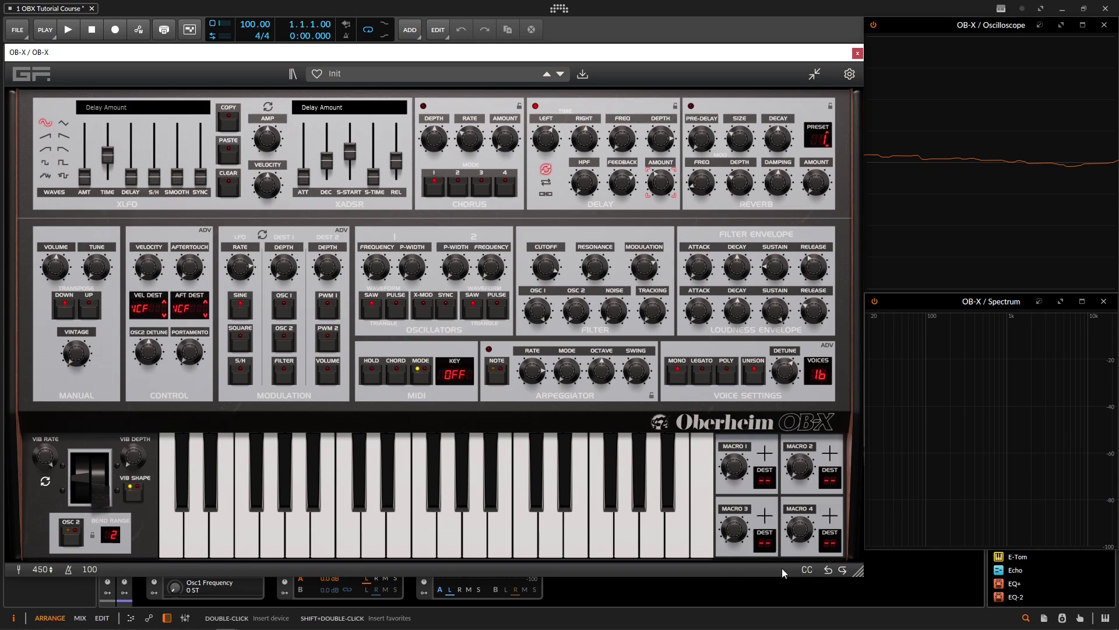
Turn on MIDI CC mapping mode to show a CC slot on every control
click(807, 569)
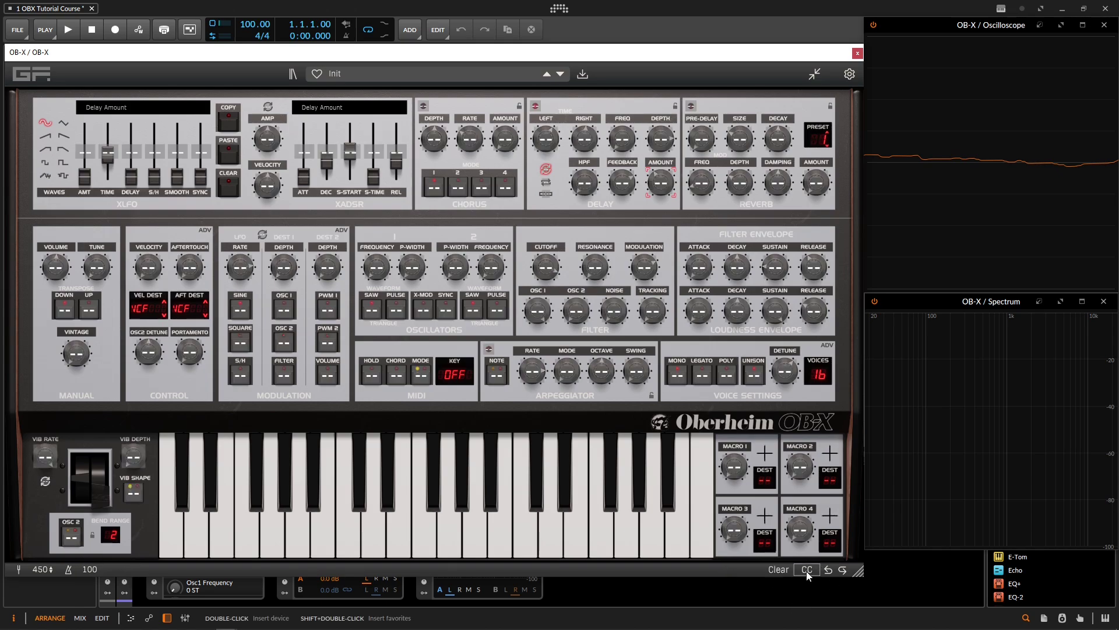